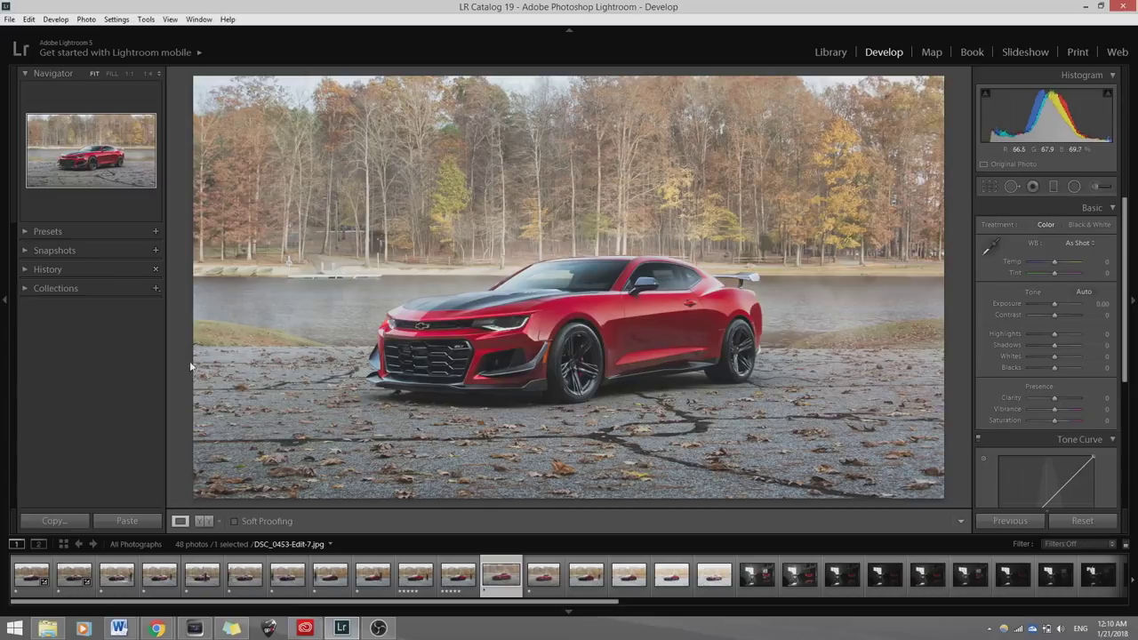
Load DSC_0442.NEF, the first raw exposure, from the filmstrip
click(31, 575)
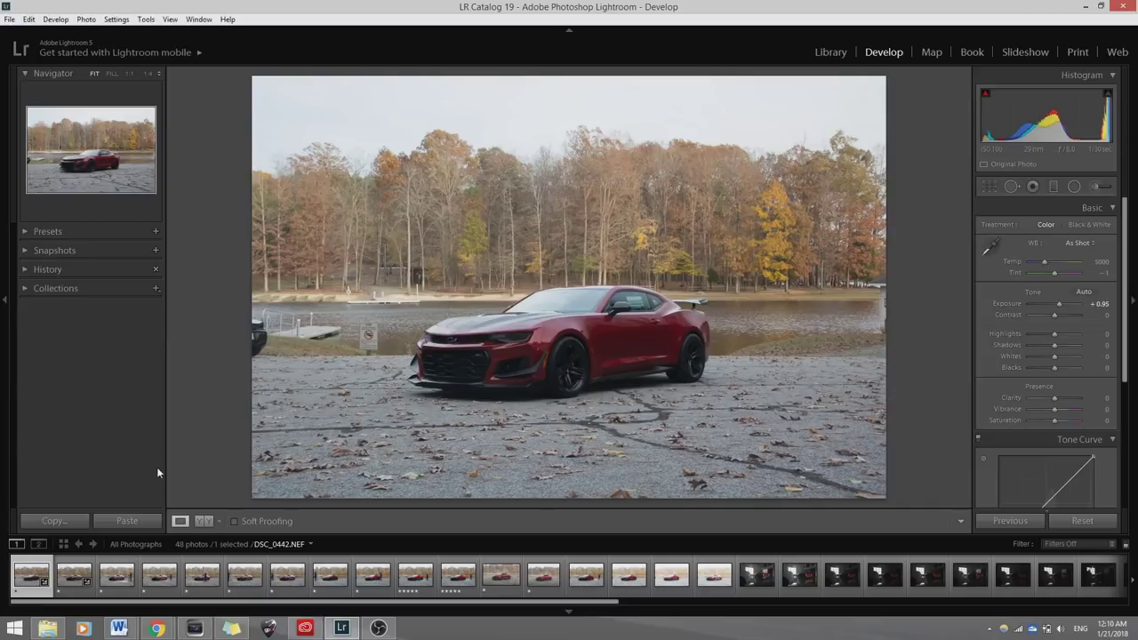
Step from DSC_0443 to DSC_0452.NEF and view the front wheel at 1:1
click(69, 576)
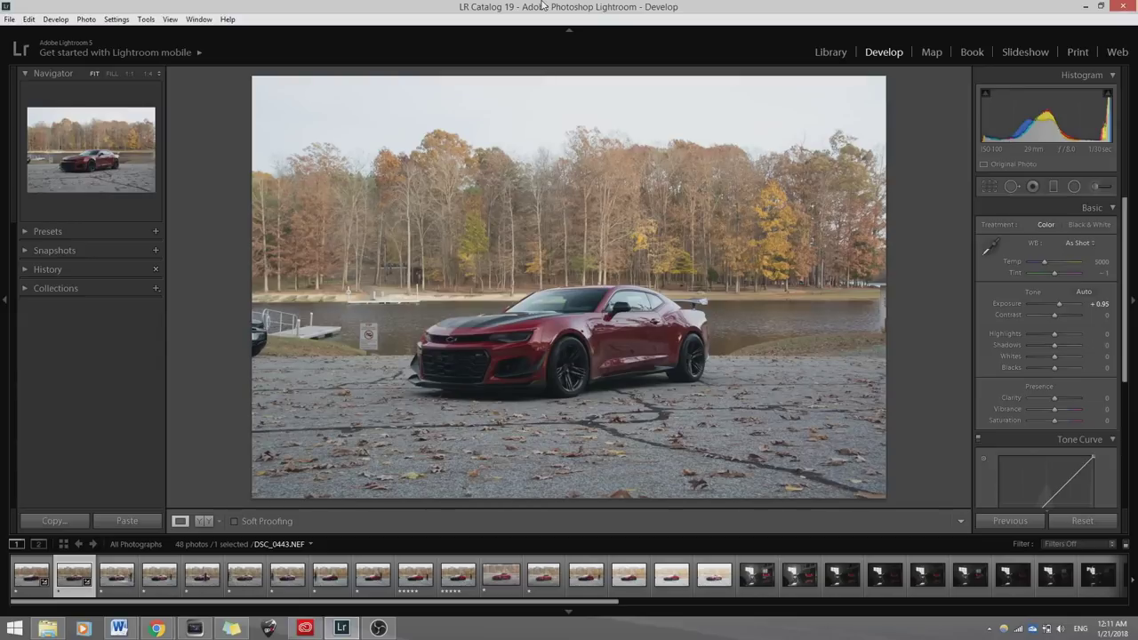
key(Right)
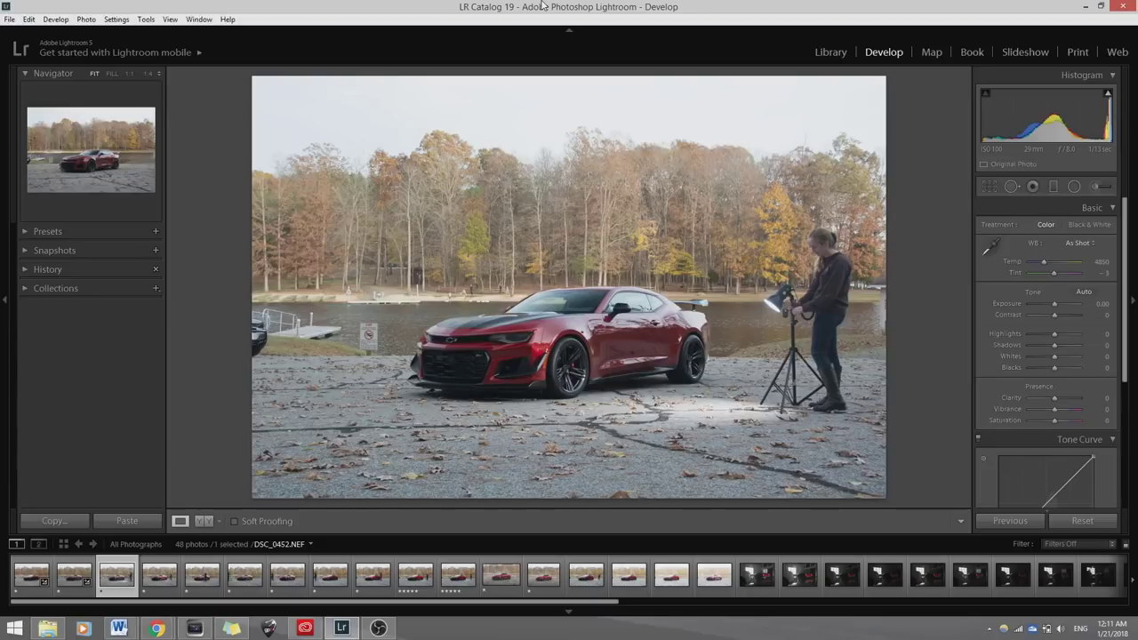
click(574, 373)
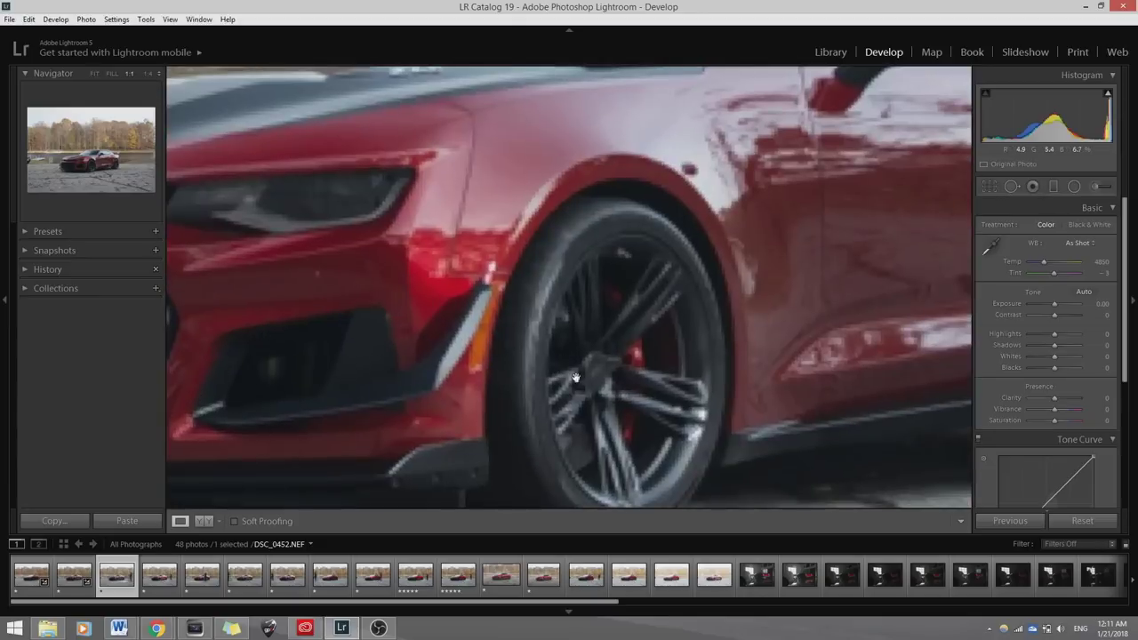
Pan the 1:1 view over wheel and ground, return to Fit, then advance to DSC_0454.NEF
drag(574, 378, 521, 291)
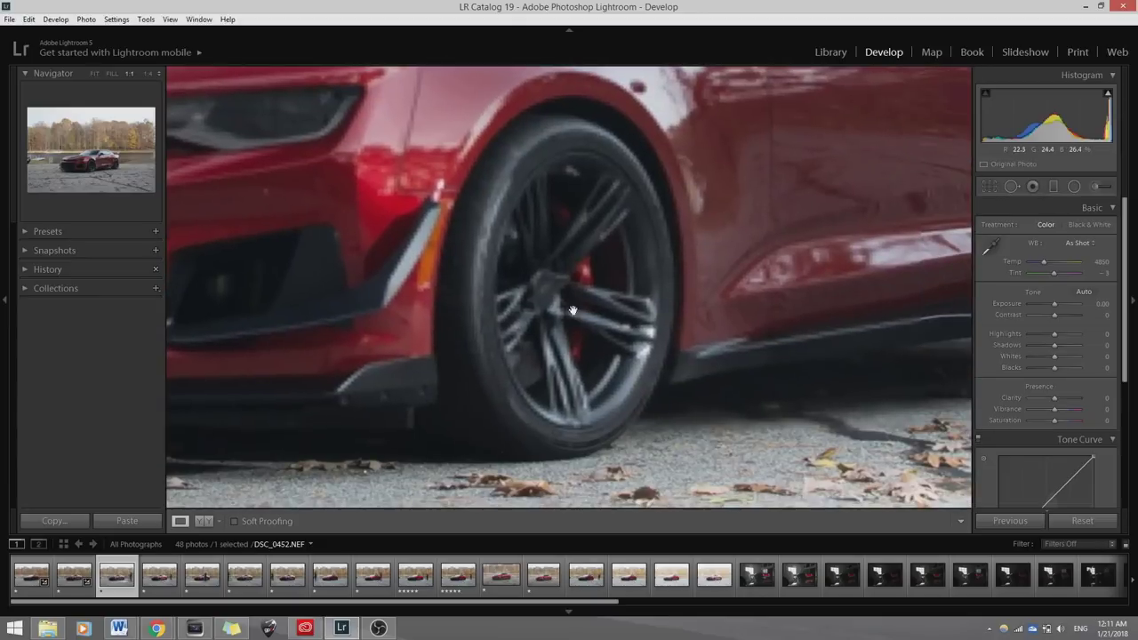
click(551, 151)
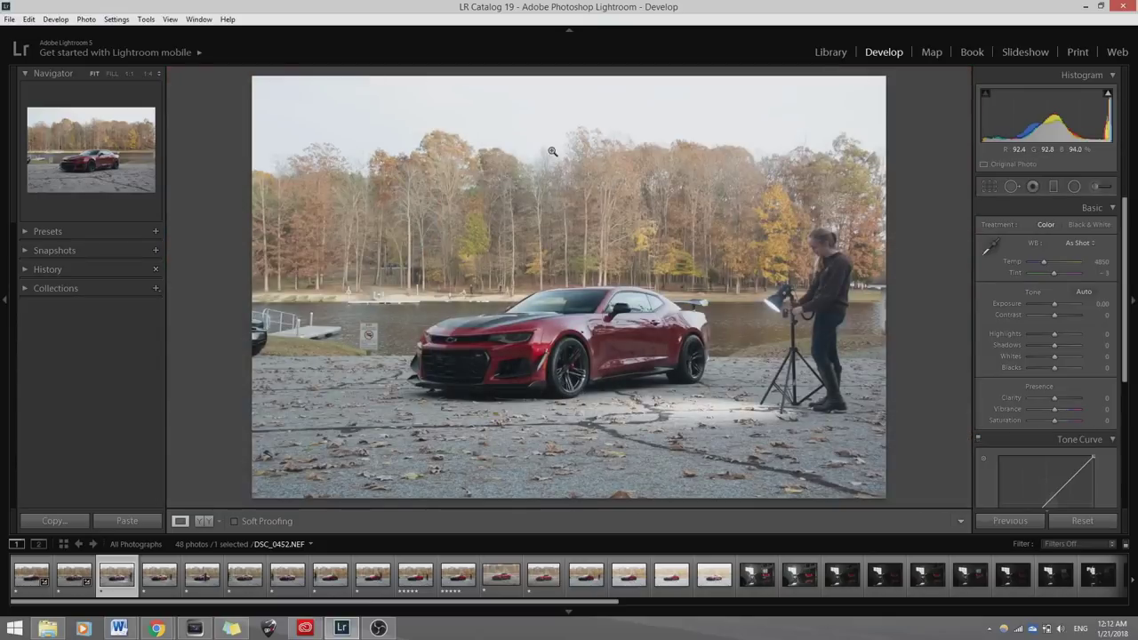
key(Right)
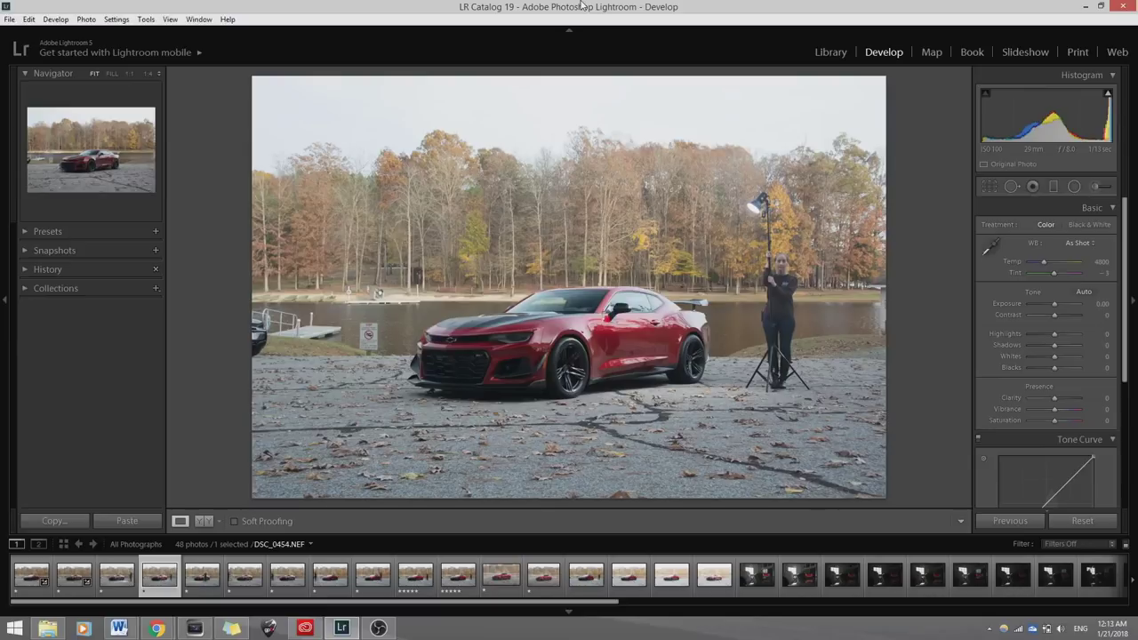
Advance via DSC_0457 to DSC_0459, inspect the grille at 1:1, then move on to DSC_0461.NEF
key(Right)
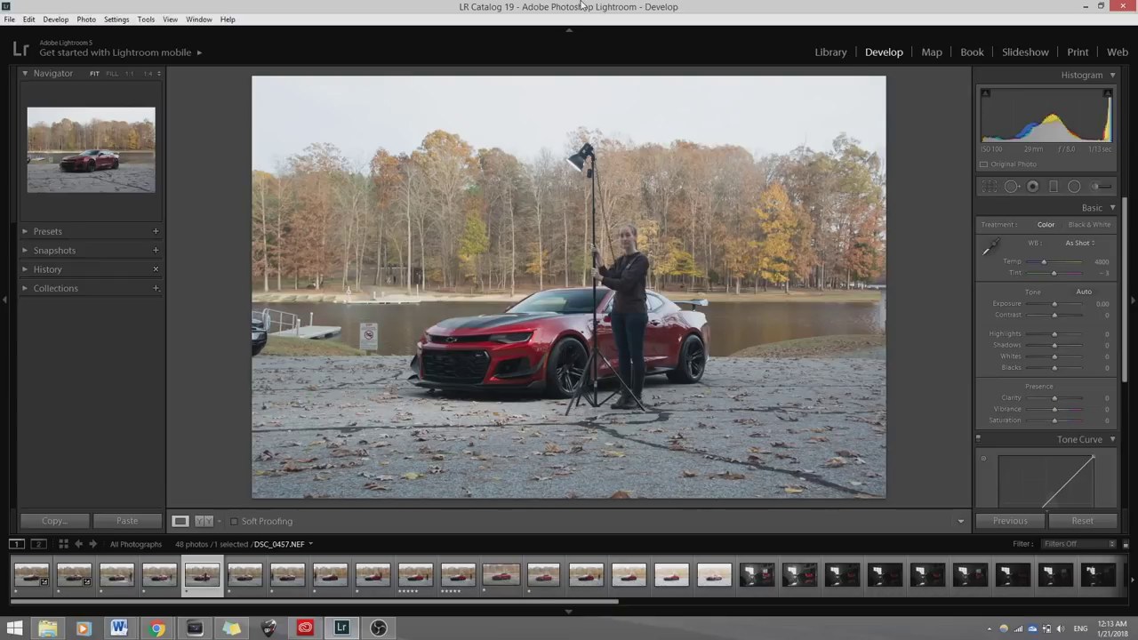
key(Right)
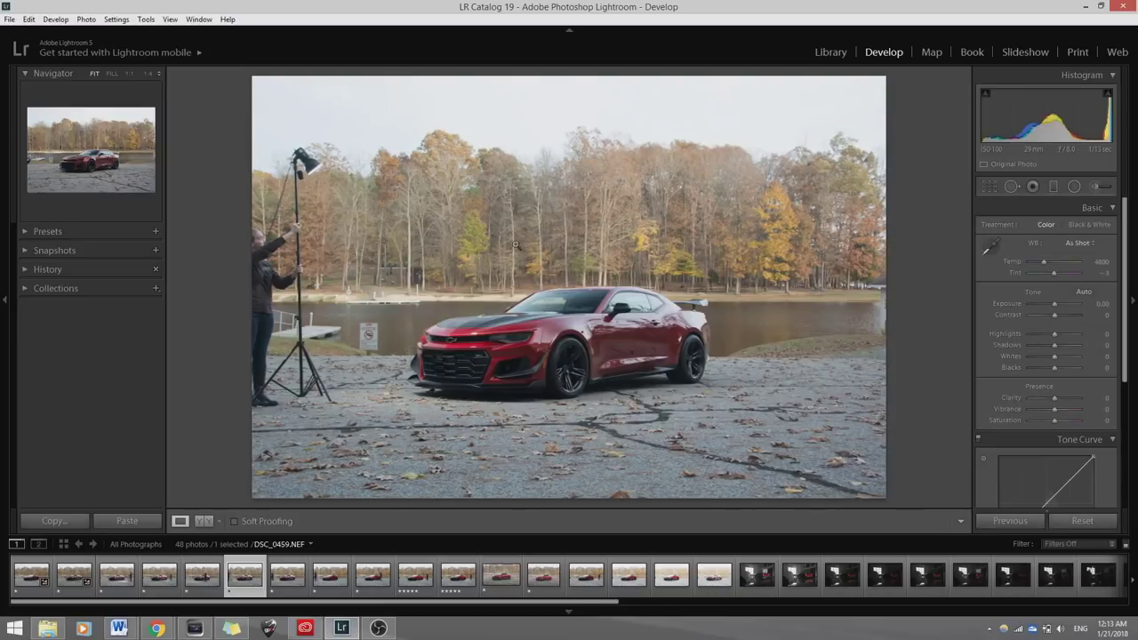
click(461, 365)
drag(457, 364, 474, 323)
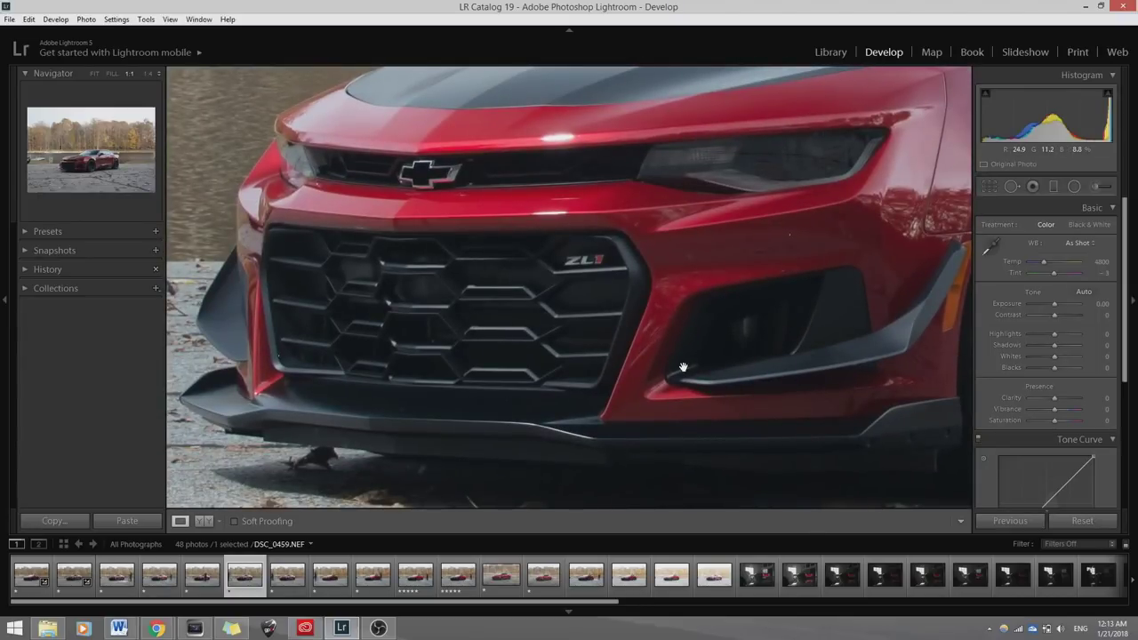
click(620, 310)
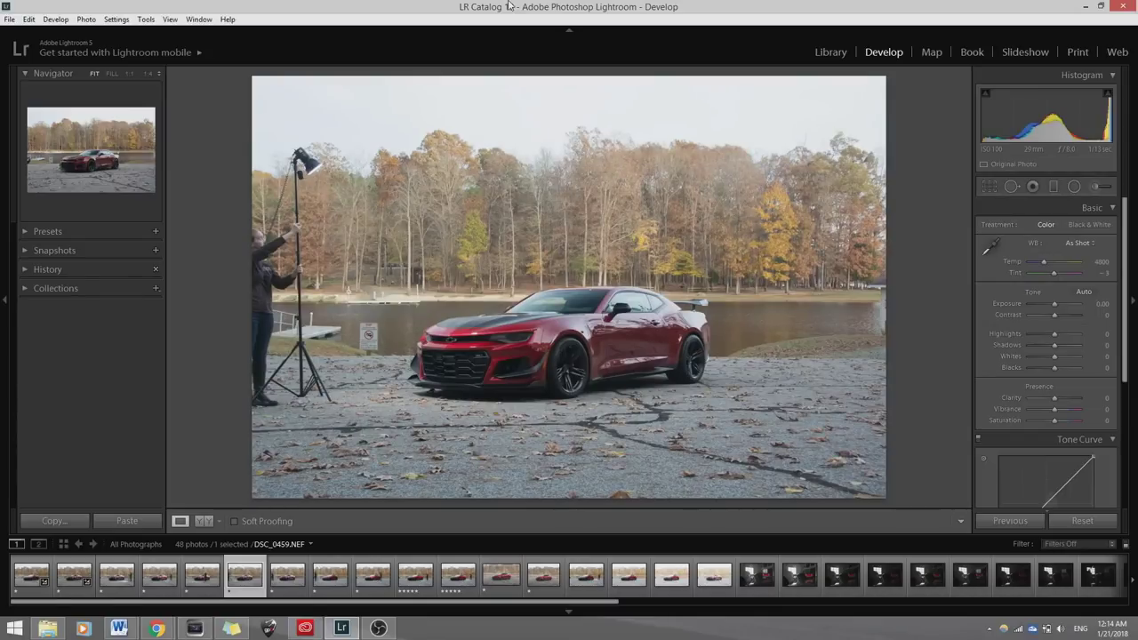
key(Right)
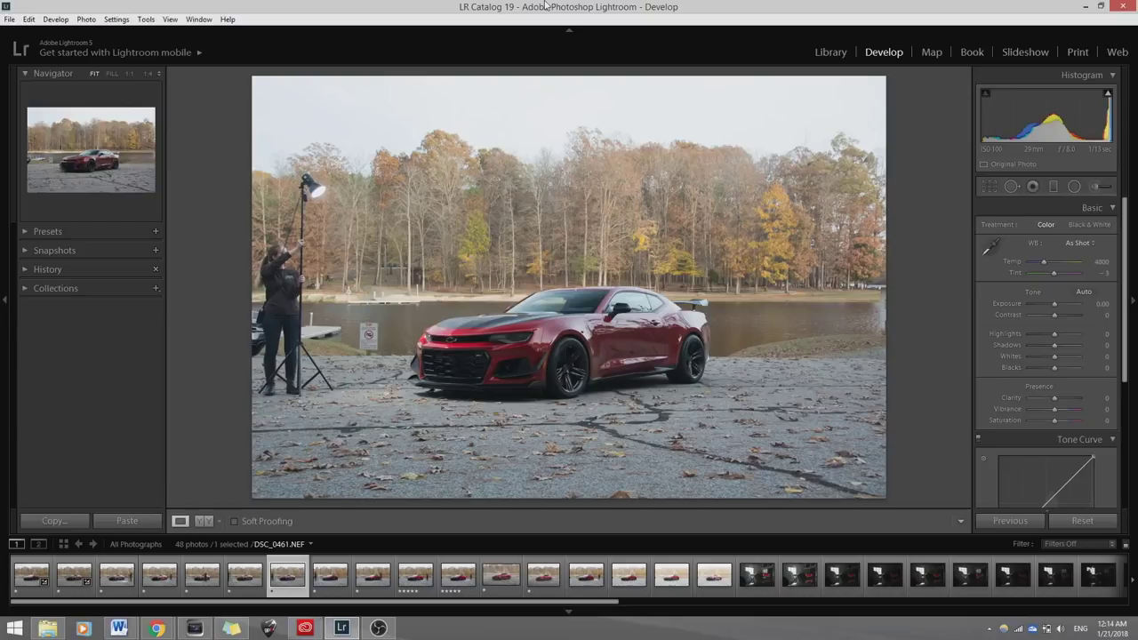
Advance to DSC_0468, check the door at 1:1, then continue via DSC_0470 to DSC_0453-Edit-7.jpg
key(Right)
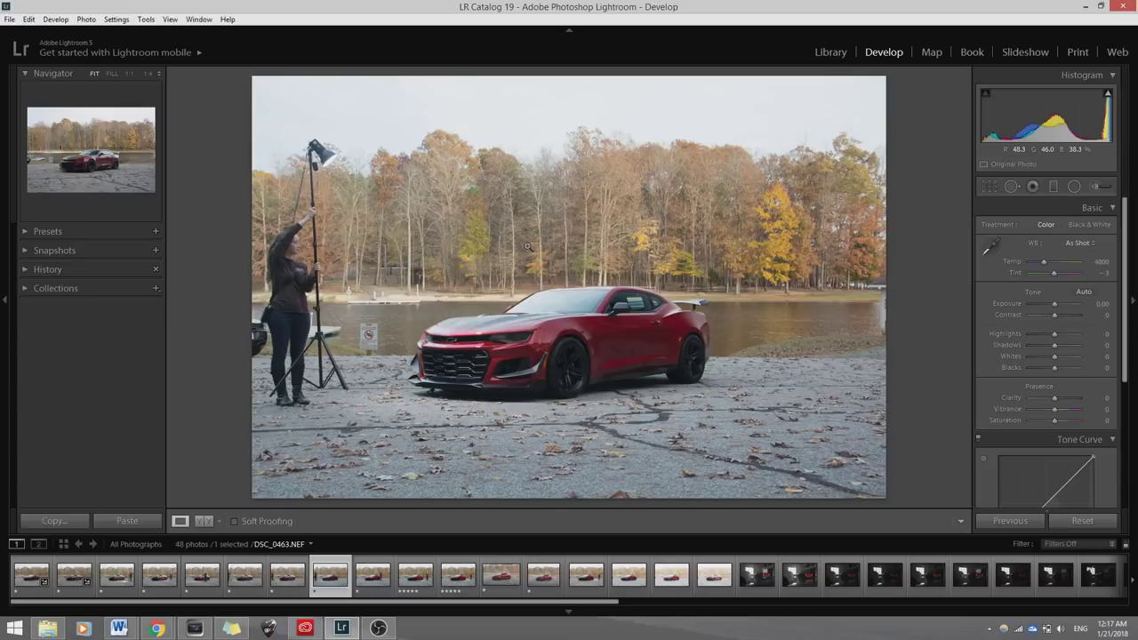
key(Right)
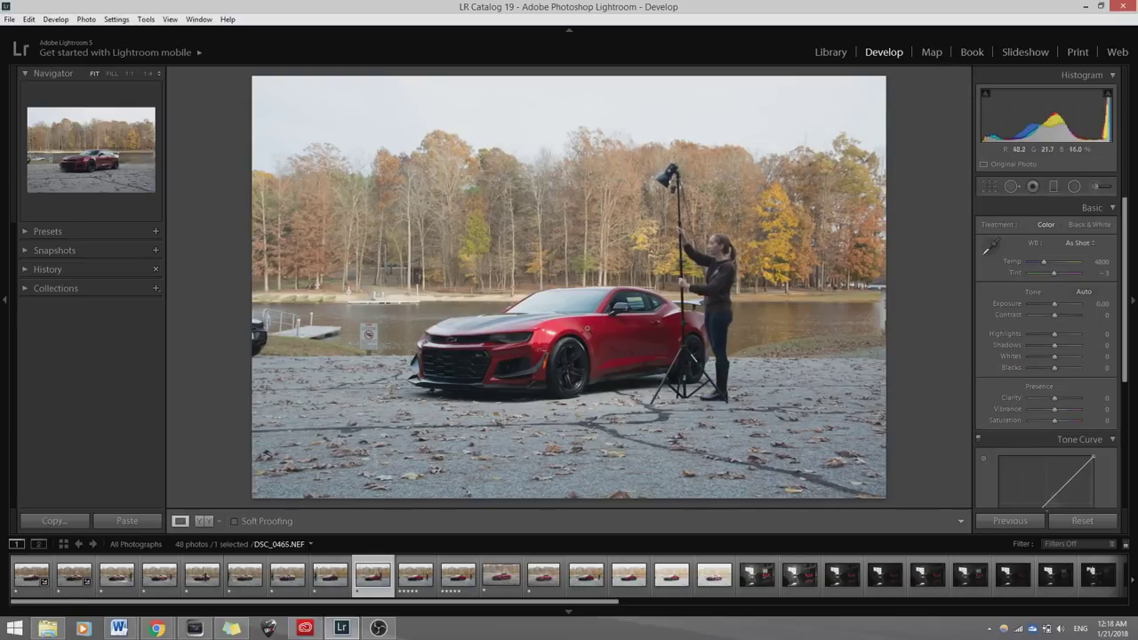
key(Right)
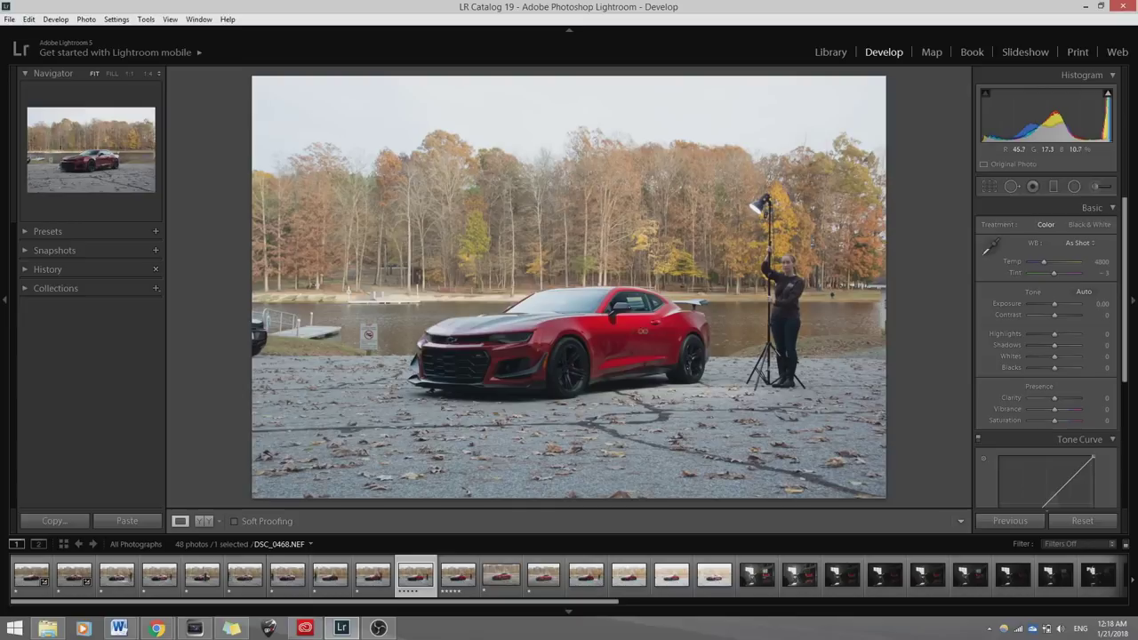
click(638, 330)
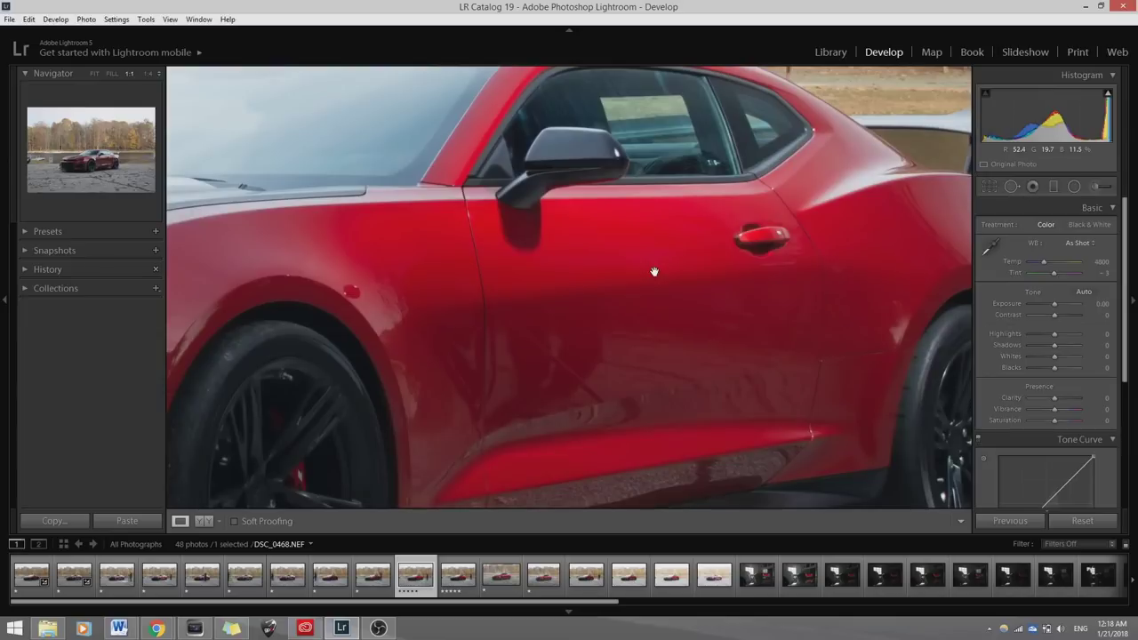
click(653, 271)
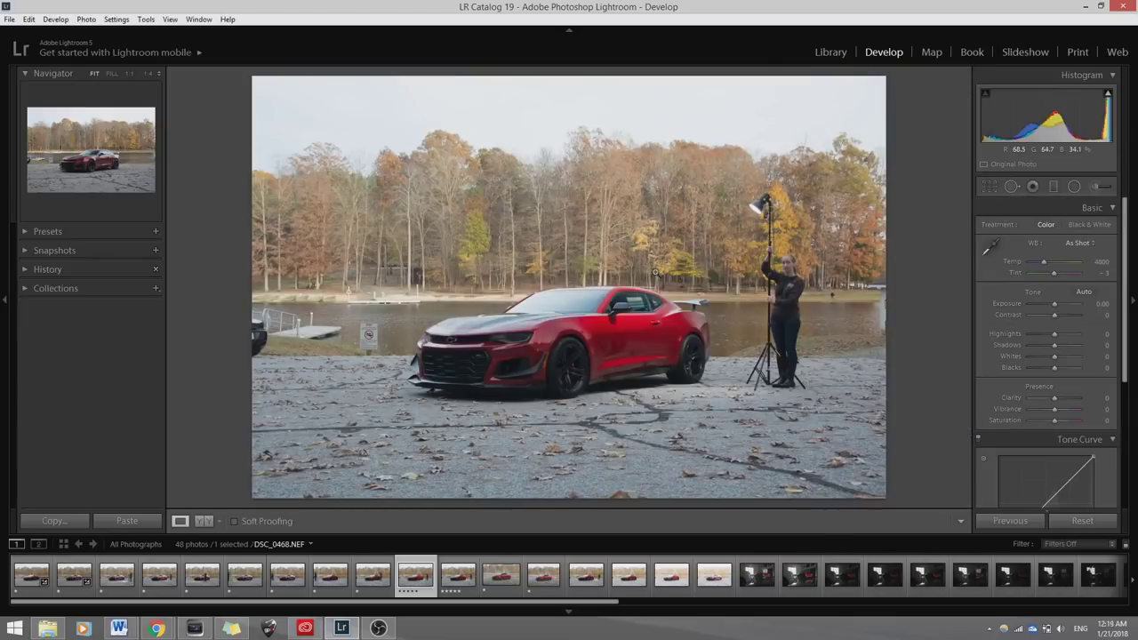
key(Right)
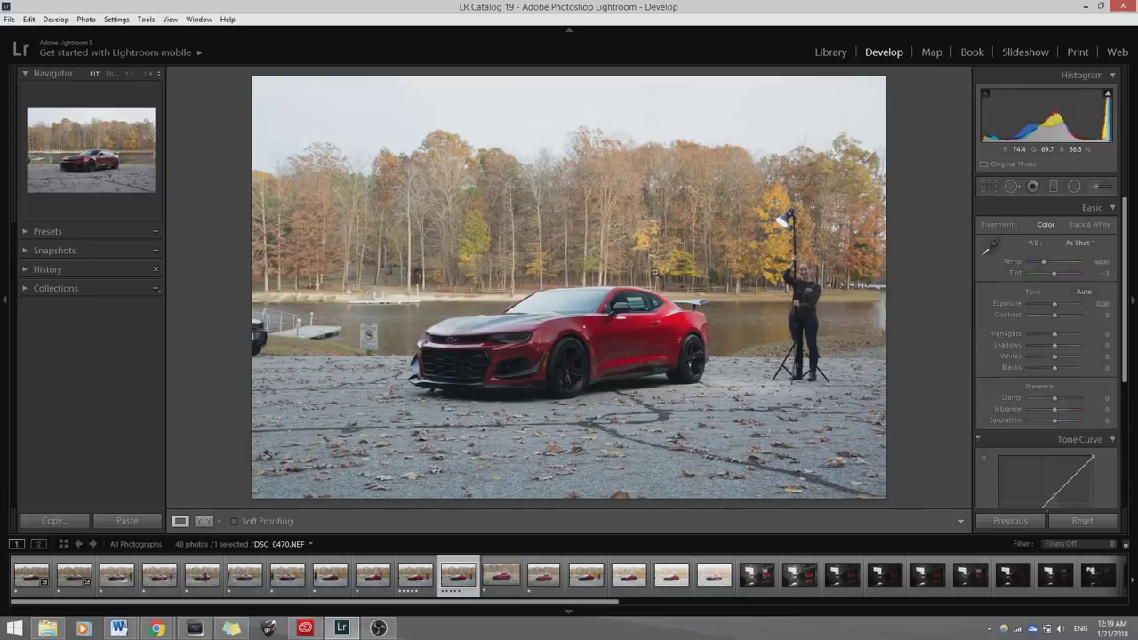
key(Right)
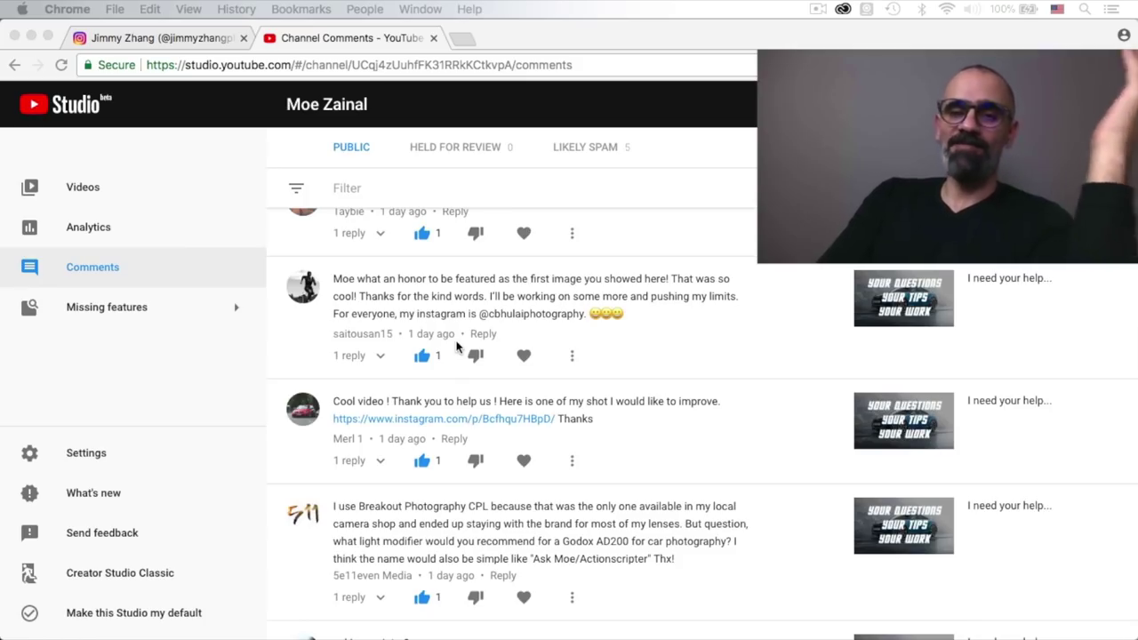
Scroll down the comments list to the show-name suggestion thread with six replies
scroll(456, 344, down, 5)
scroll(456, 345, down, 2)
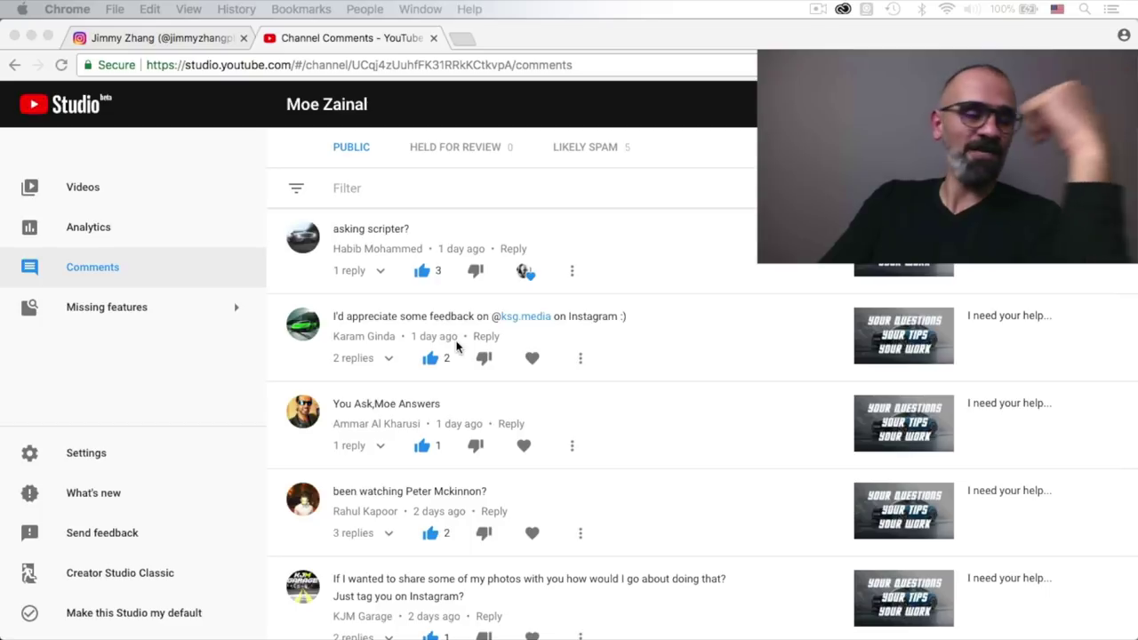
scroll(456, 347, down, 1)
scroll(456, 347, down, 8)
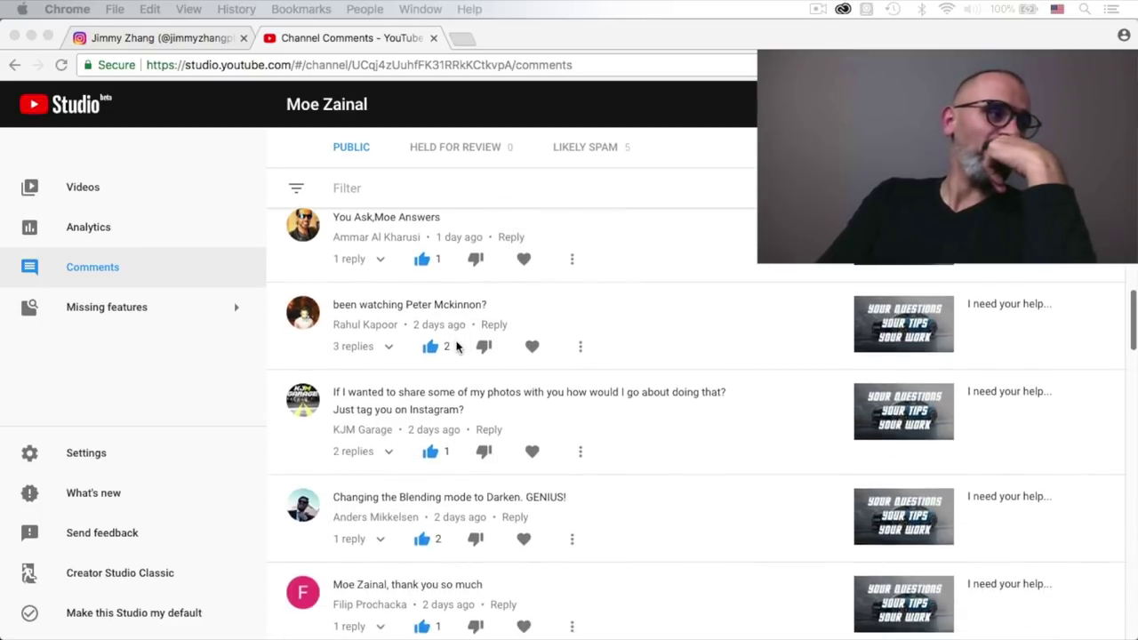
scroll(456, 346, down, 3)
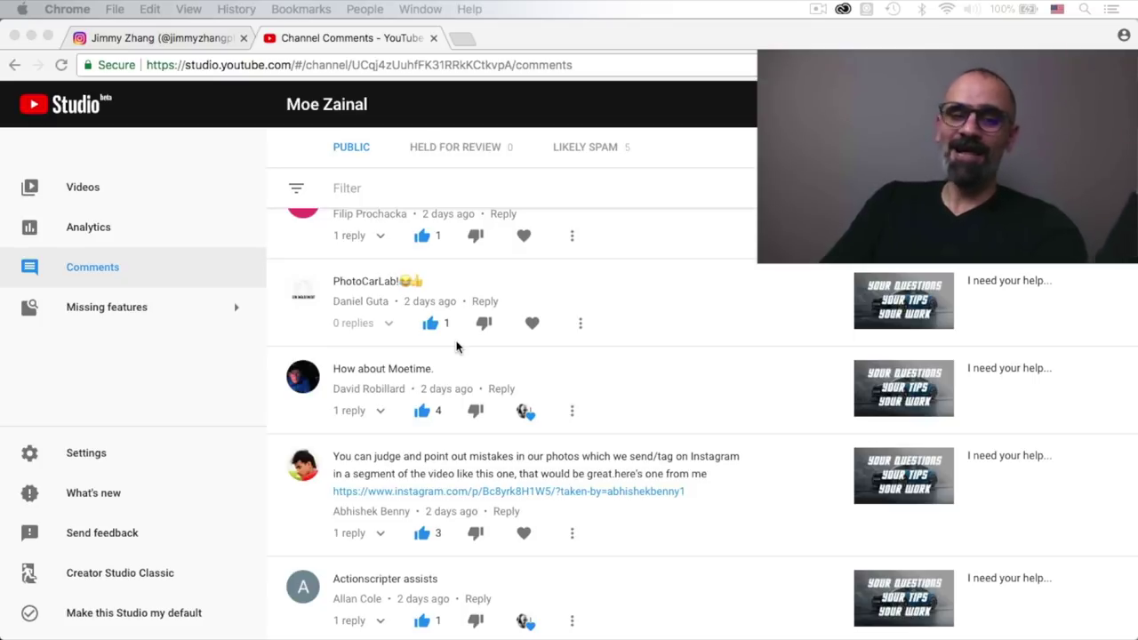
scroll(456, 347, down, 9)
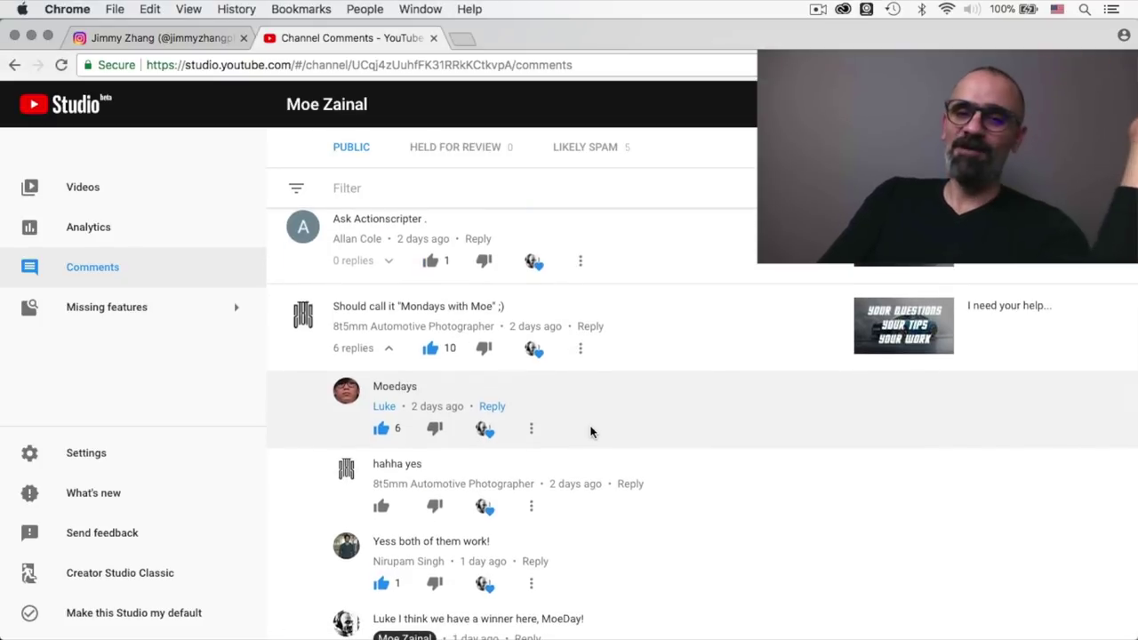
scroll(591, 432, down, 1)
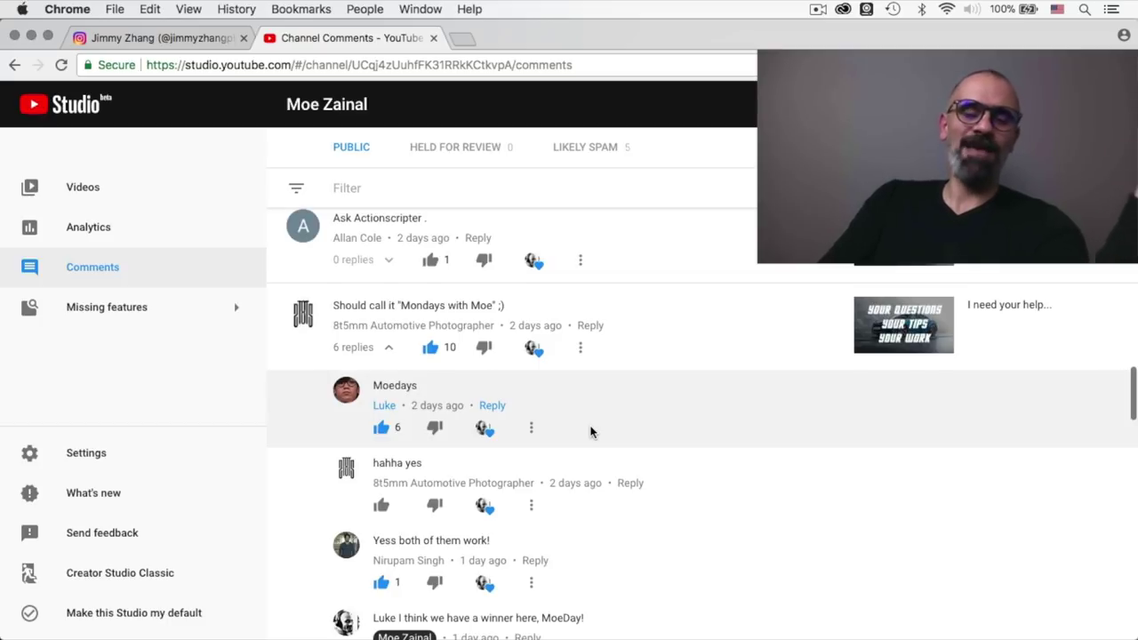
scroll(591, 432, down, 3)
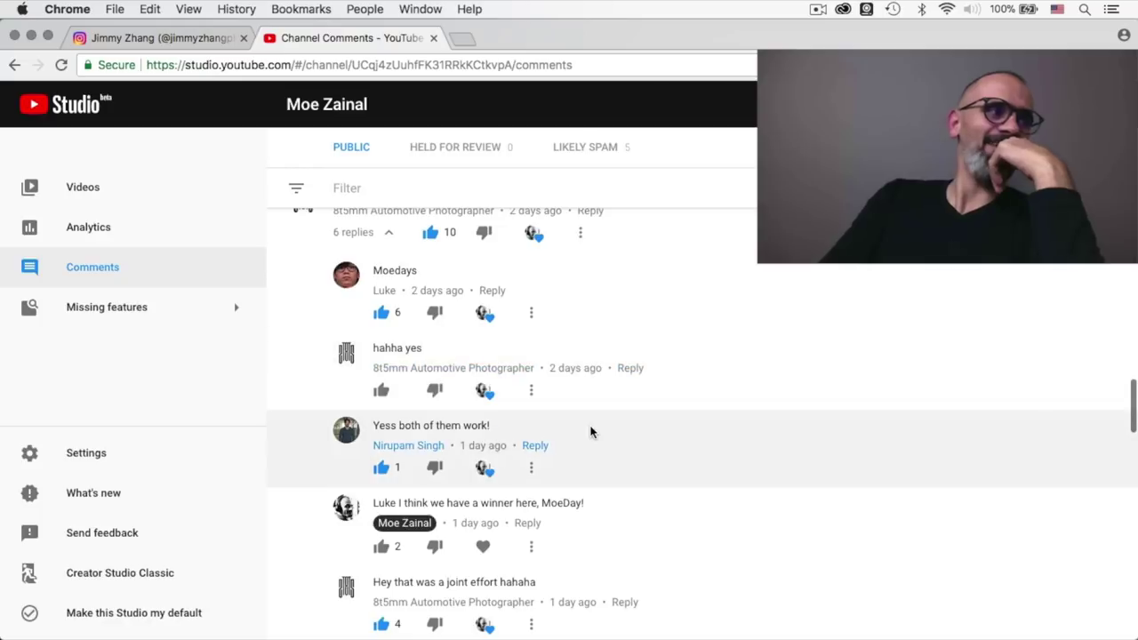
scroll(591, 432, down, 1)
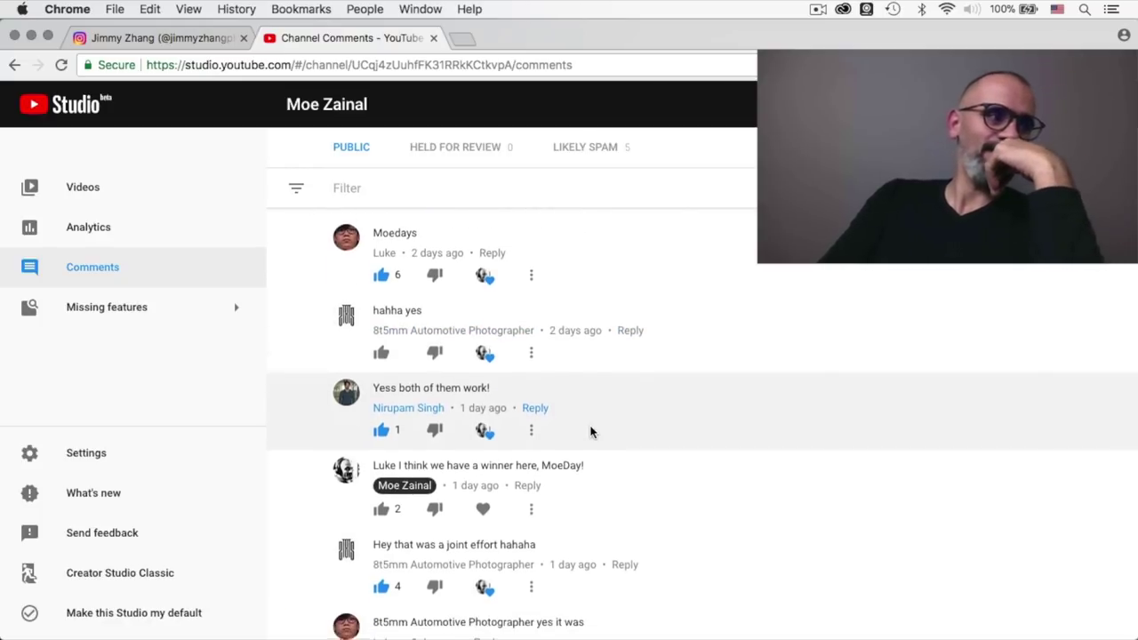
scroll(591, 432, down, 3)
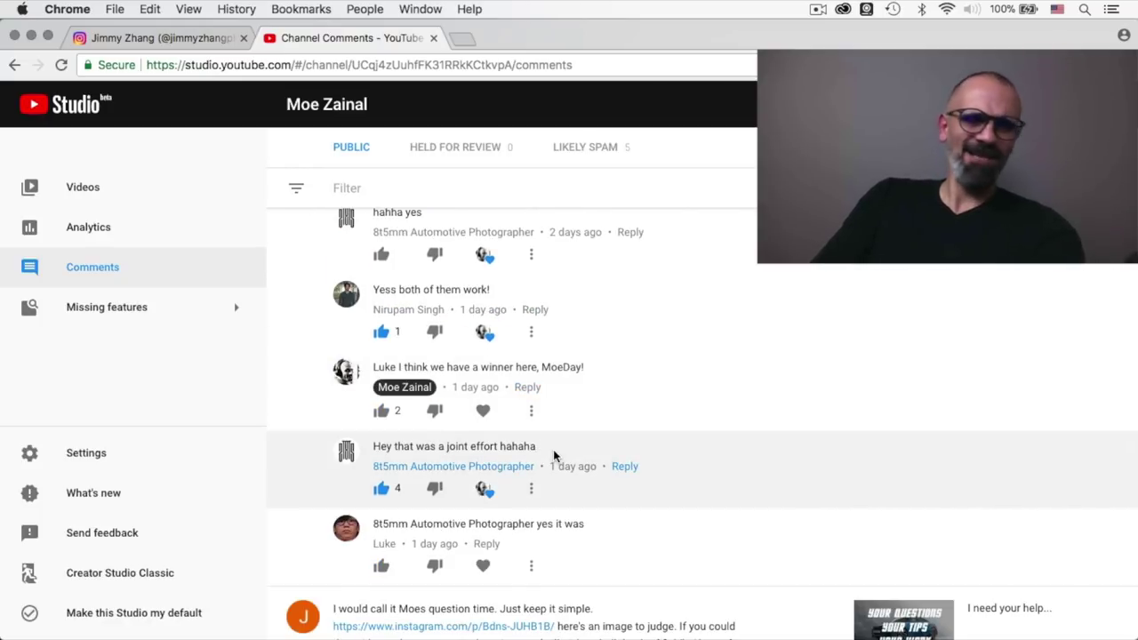
scroll(547, 457, up, 5)
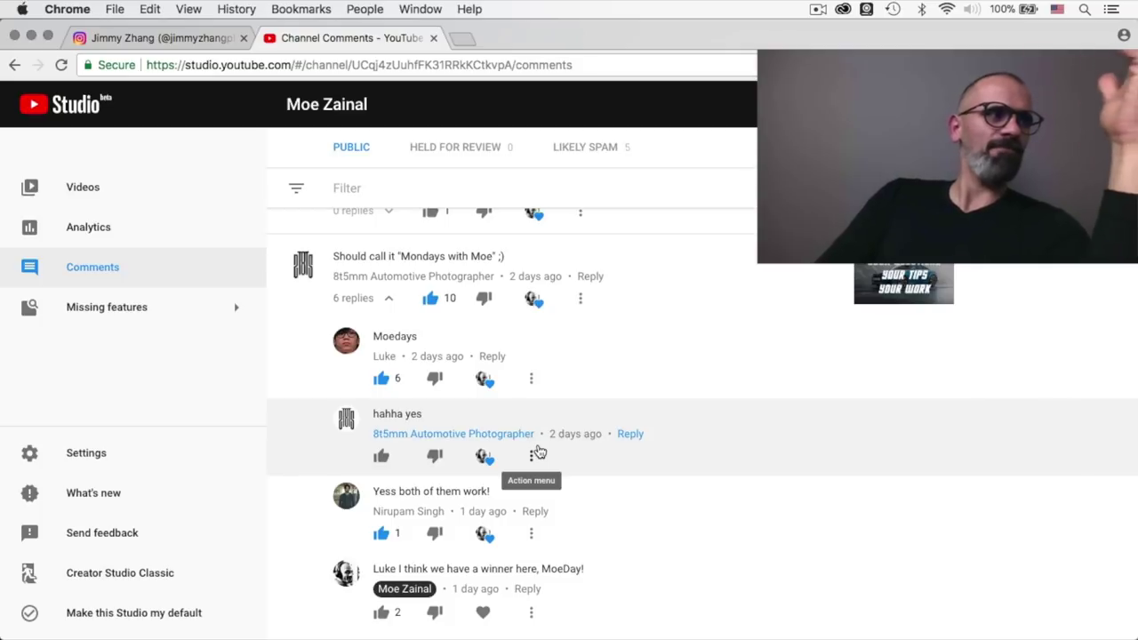